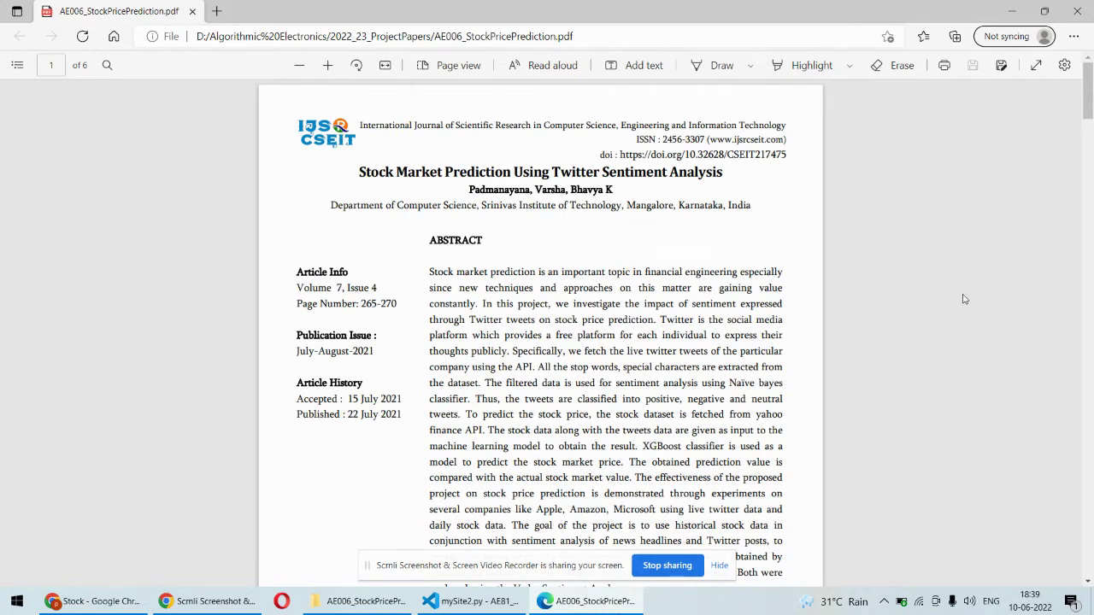
# Scroll down through the paper to the page 4 flowcharts, then back up to page 1
pyautogui.moveTo(1088, 106); pyautogui.dragTo(1016, 399)
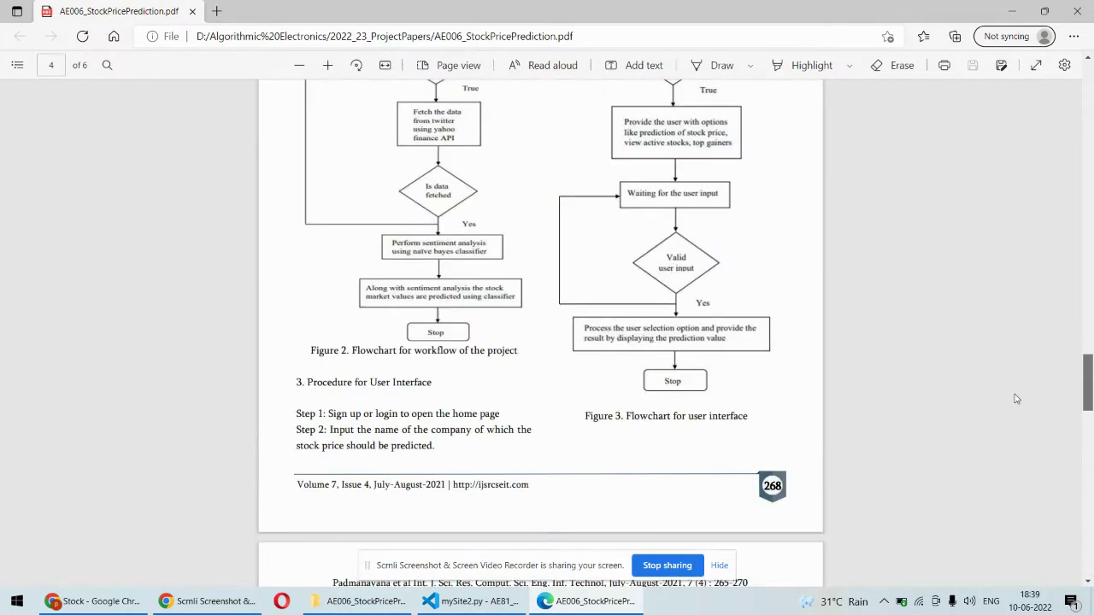
pyautogui.scroll(20, 1015, 399)
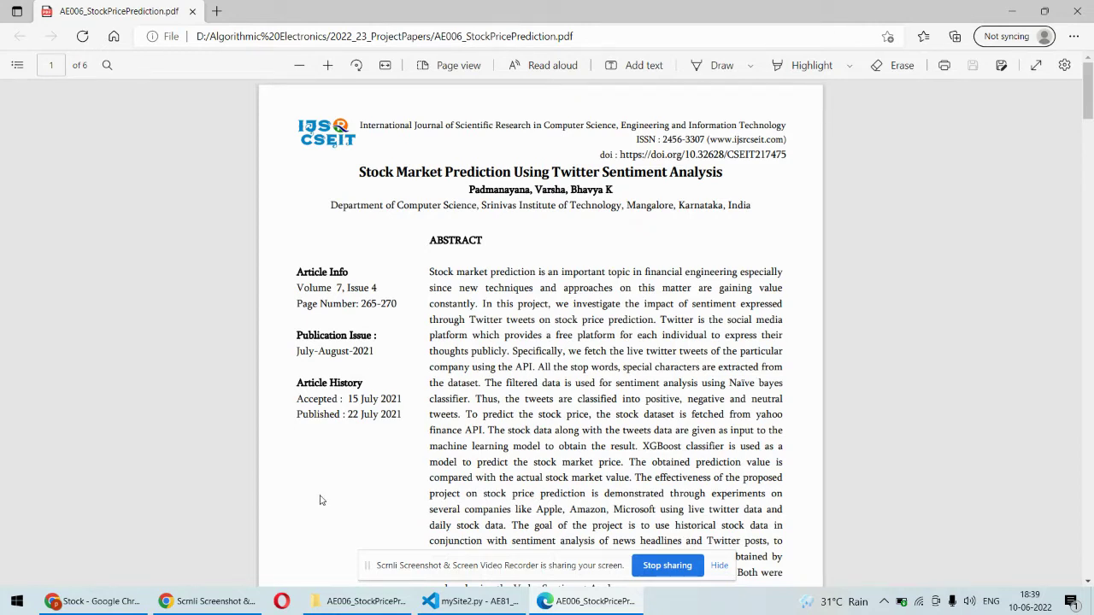
# Show the AE006_StockPricePrediction project folder, then mySite2.py's Flask code in VS Code
pyautogui.click(360, 604)
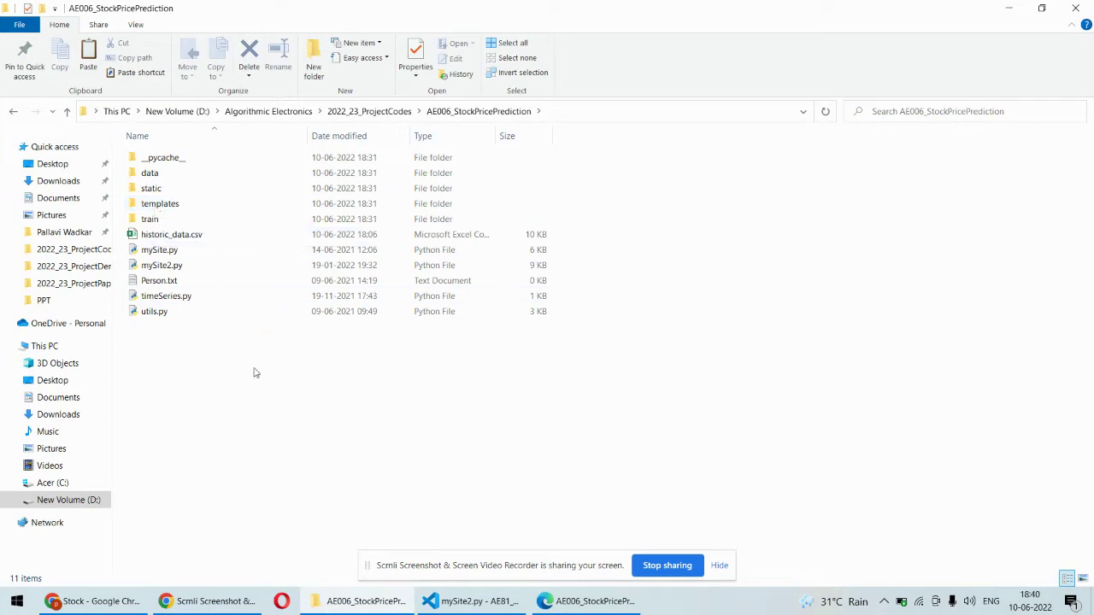
pyautogui.click(453, 601)
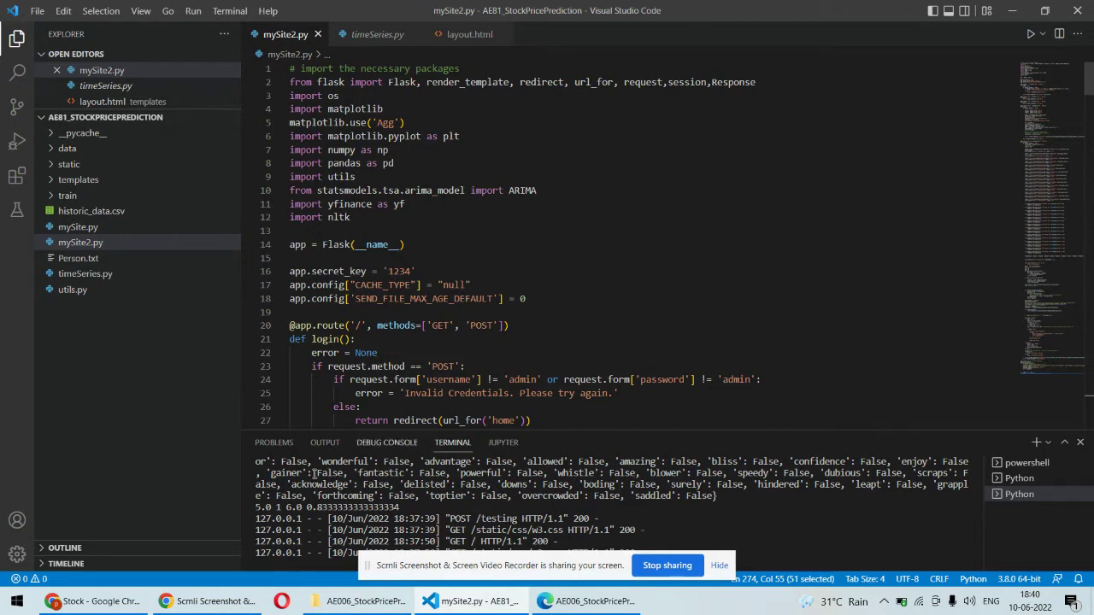
# Log into the stock app at localhost:5000 with the saved username and the account password
pyautogui.click(94, 601)
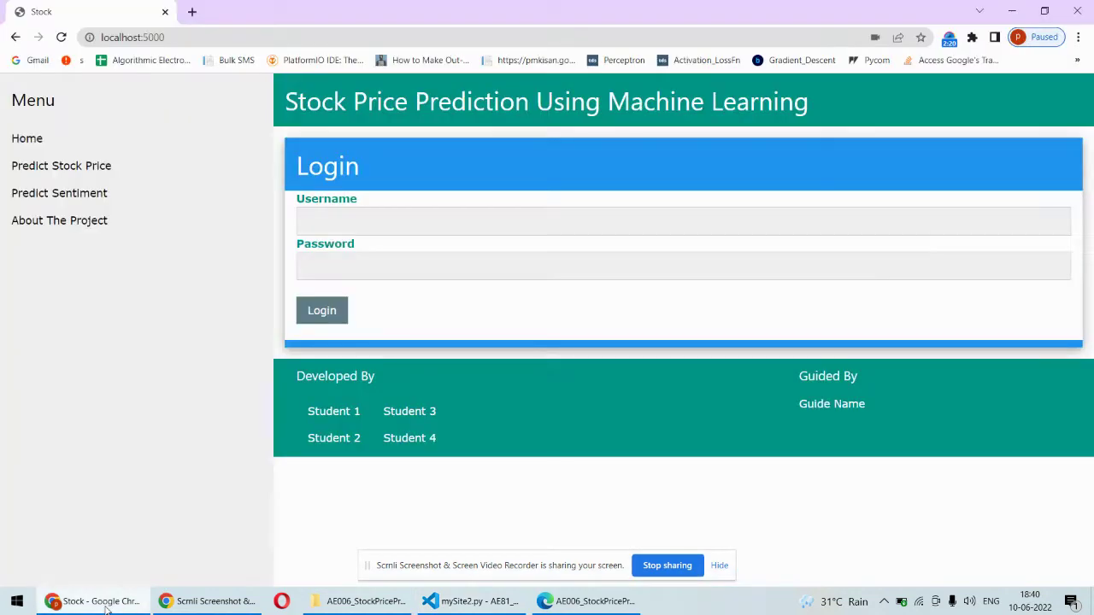
pyautogui.click(183, 35)
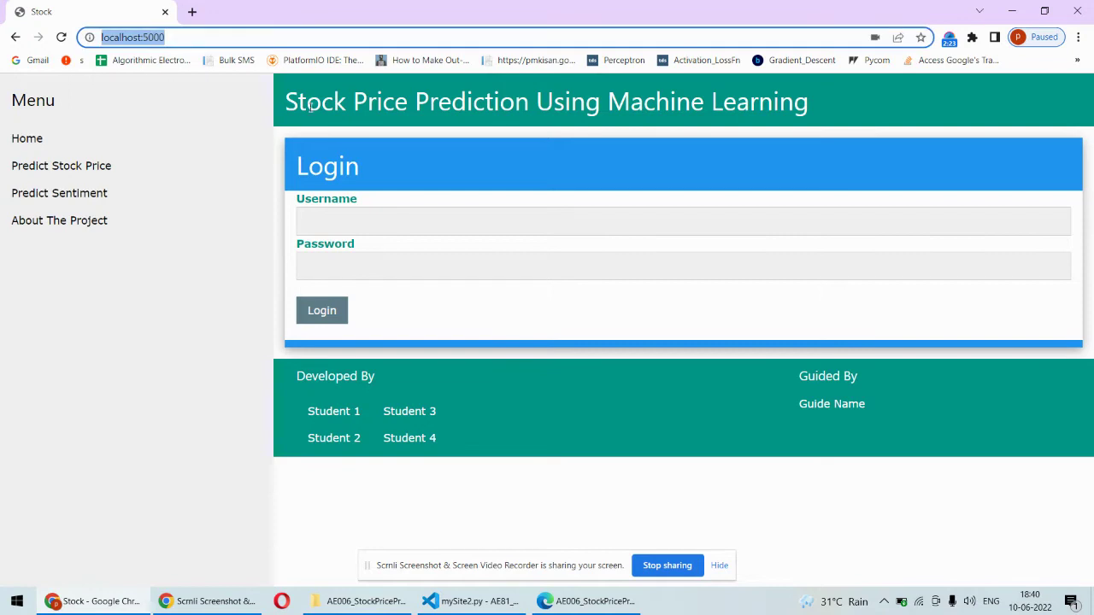
pyautogui.click(359, 222)
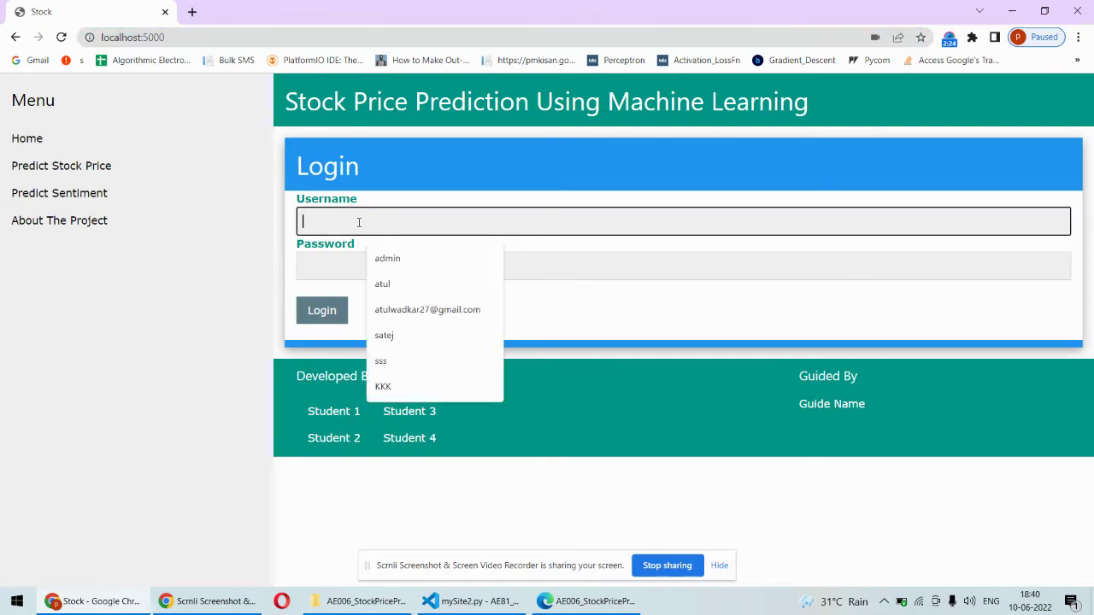
pyautogui.click(391, 256)
pyautogui.click(359, 265)
pyautogui.write('adm')
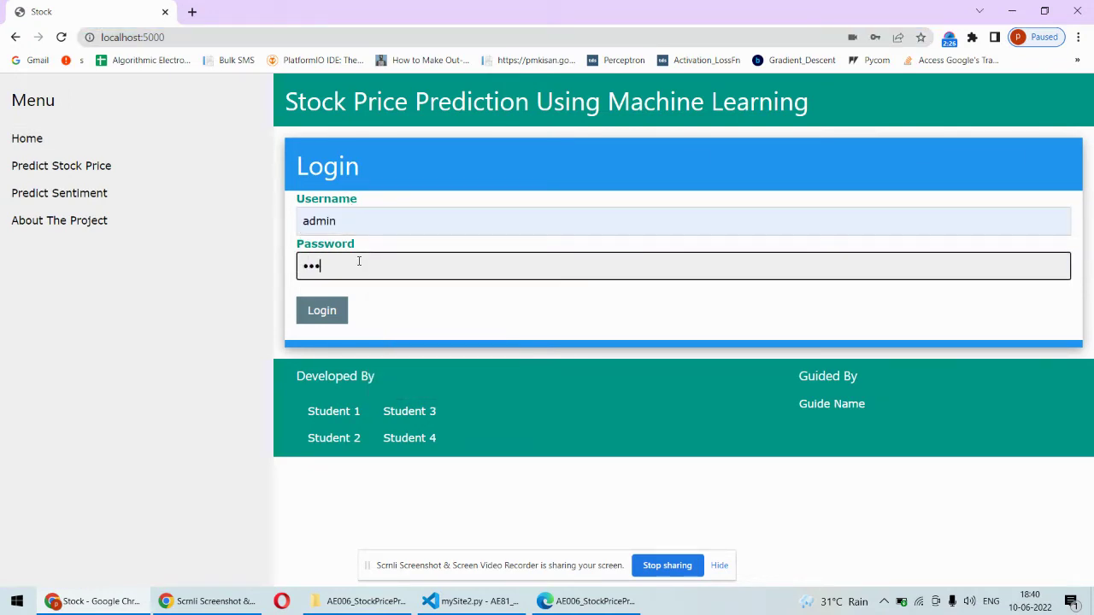
pyautogui.press('BackSpace')
pyautogui.press('BackSpace')
pyautogui.press('BackSpace')
pyautogui.write('adm')
pyautogui.press('BackSpace')
pyautogui.press('BackSpace')
pyautogui.press('BackSpace')
pyautogui.write('admin')
pyautogui.click(330, 312)
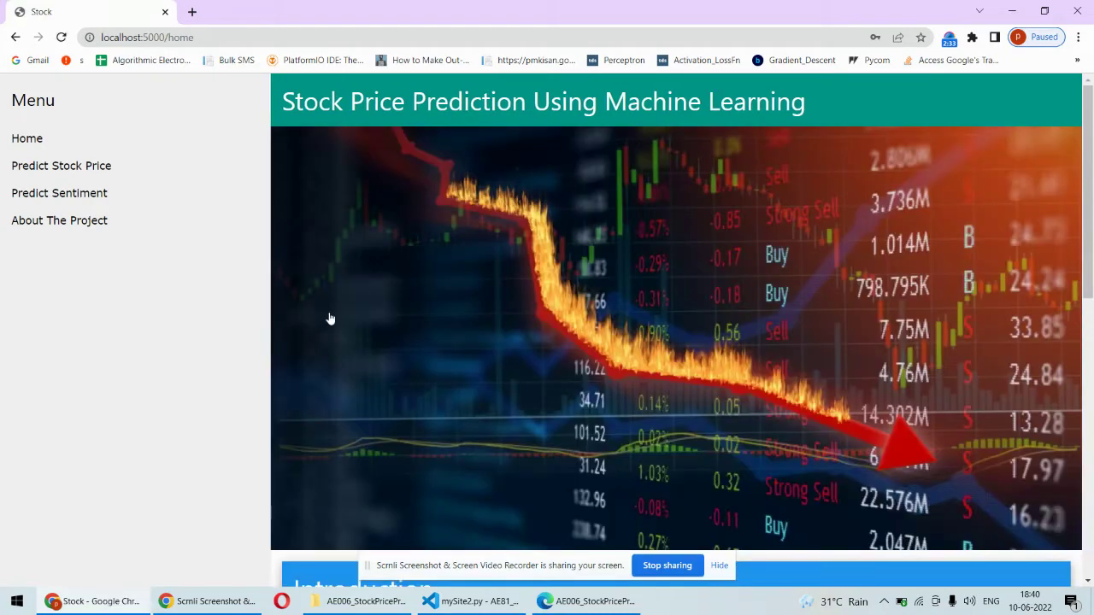
# Open the About The Project page and scroll through its project description
pyautogui.moveTo(1091, 182); pyautogui.dragTo(1043, 103)
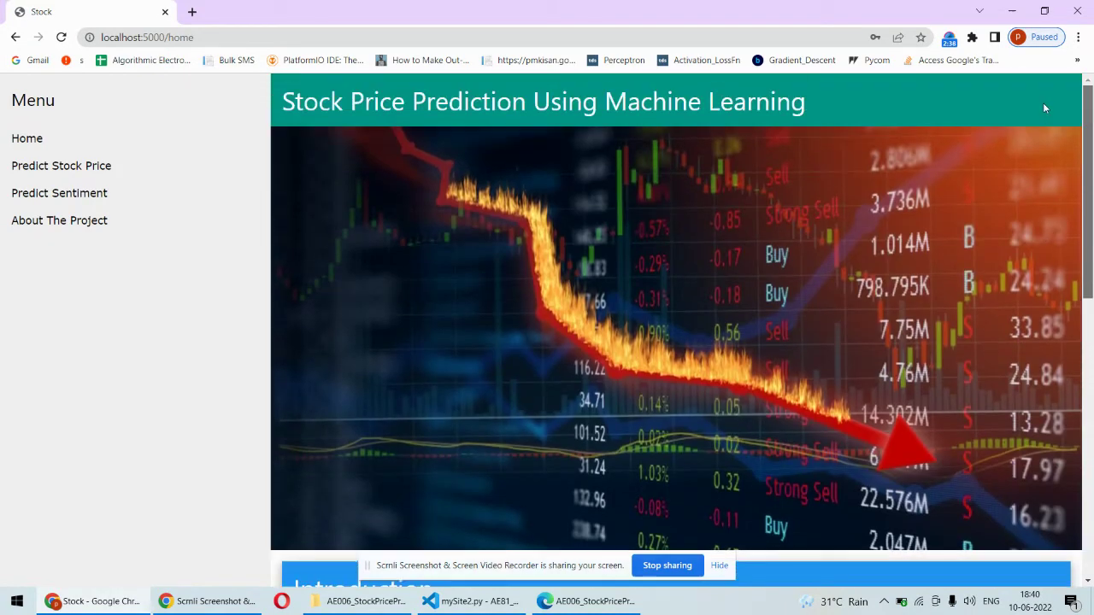
pyautogui.click(134, 227)
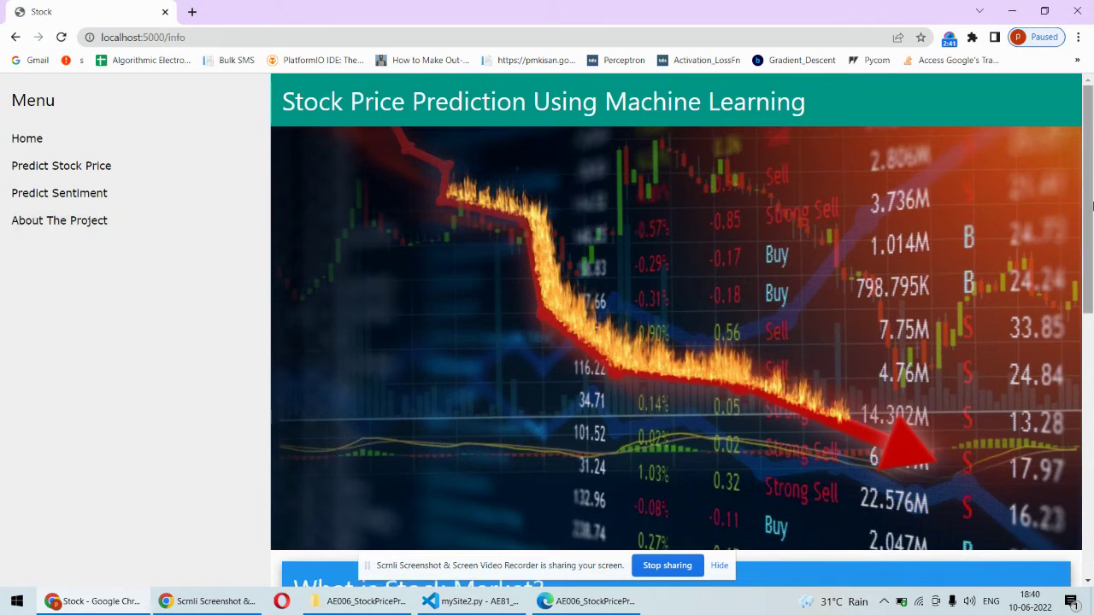
pyautogui.moveTo(1091, 200); pyautogui.dragTo(1091, 151)
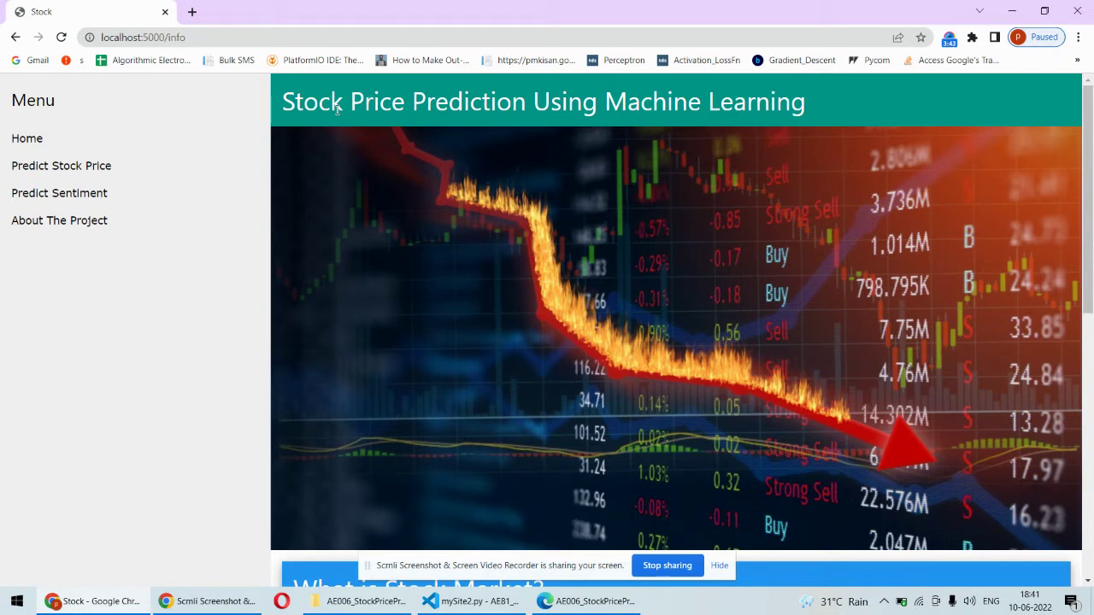
# Predict HDFCBANK.NS for 2020-01-01 to 2021-04-28, yielding about 1417.39 versus current 1416.04
pyautogui.click(83, 169)
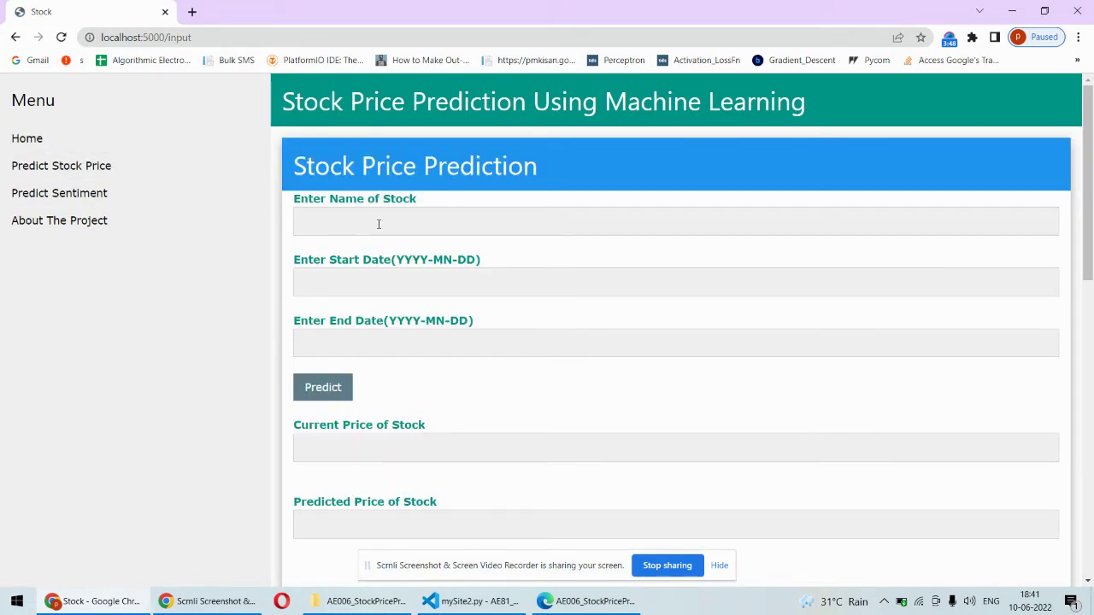
pyautogui.click(365, 218)
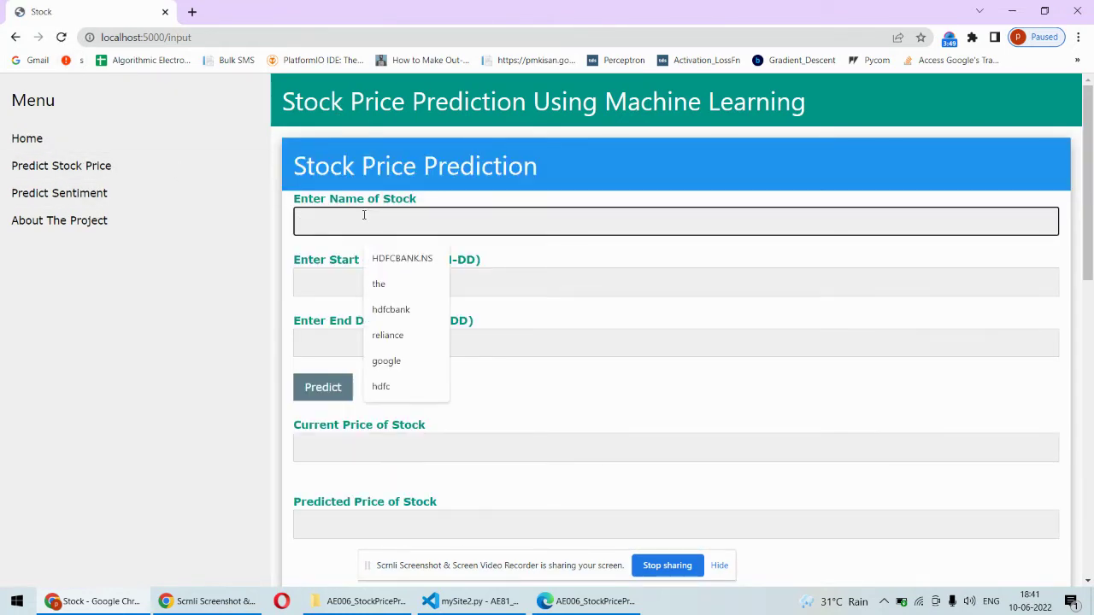
pyautogui.click(411, 260)
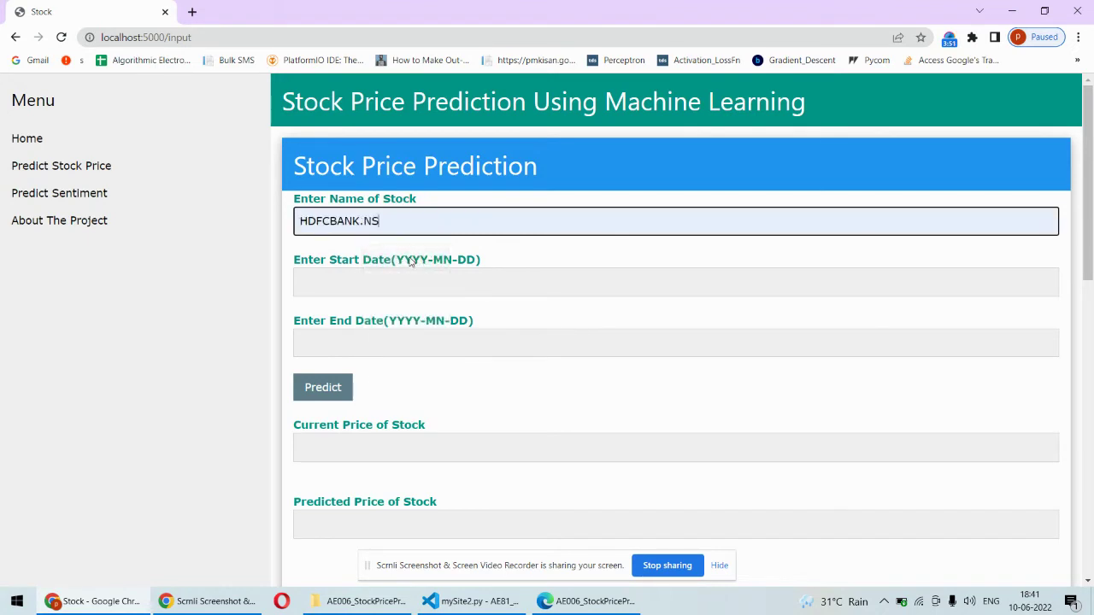
pyautogui.moveTo(386, 219); pyautogui.dragTo(358, 221)
pyautogui.click(405, 227)
pyautogui.click(341, 277)
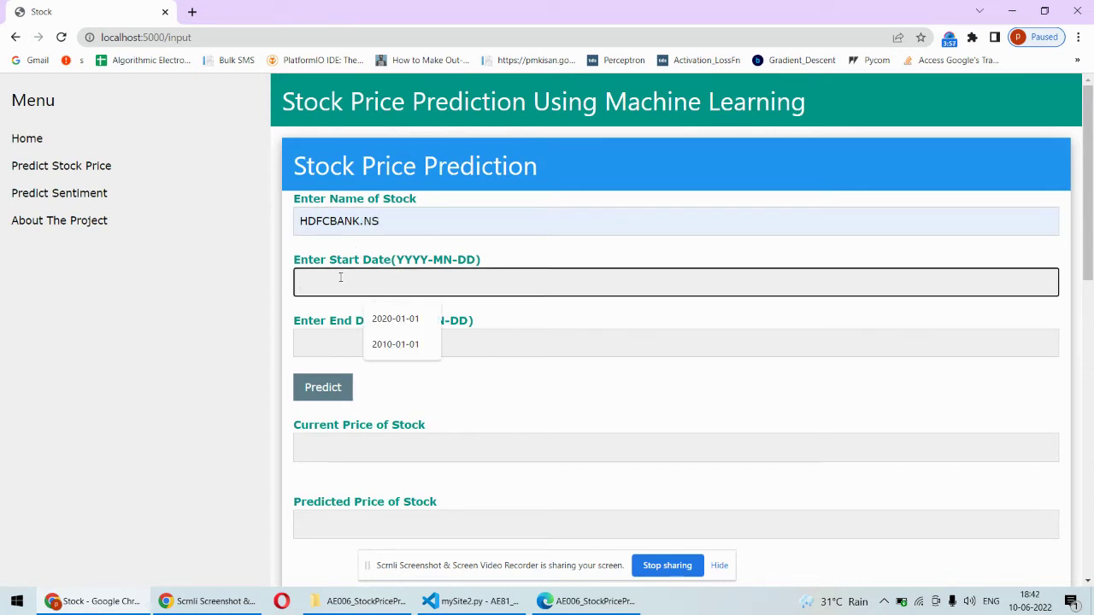
pyautogui.click(391, 318)
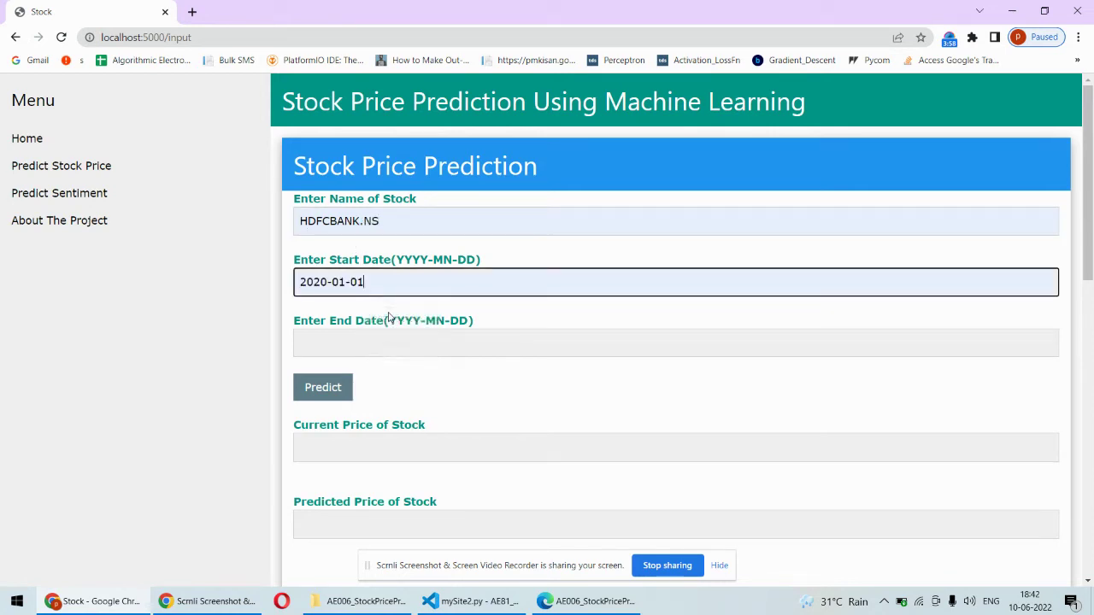
pyautogui.click(337, 342)
pyautogui.click(378, 376)
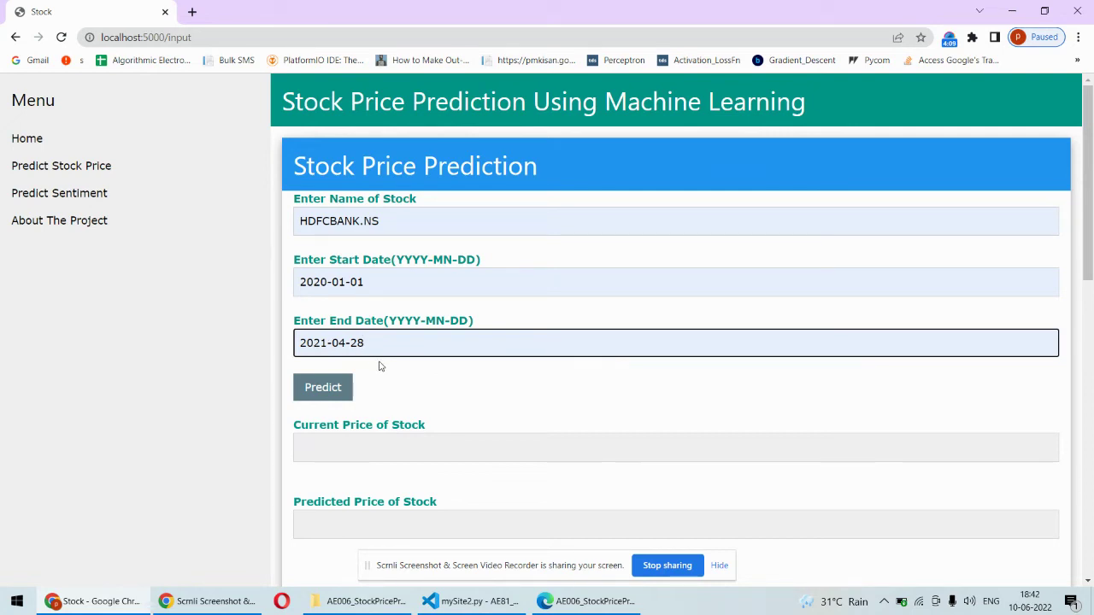
pyautogui.click(325, 391)
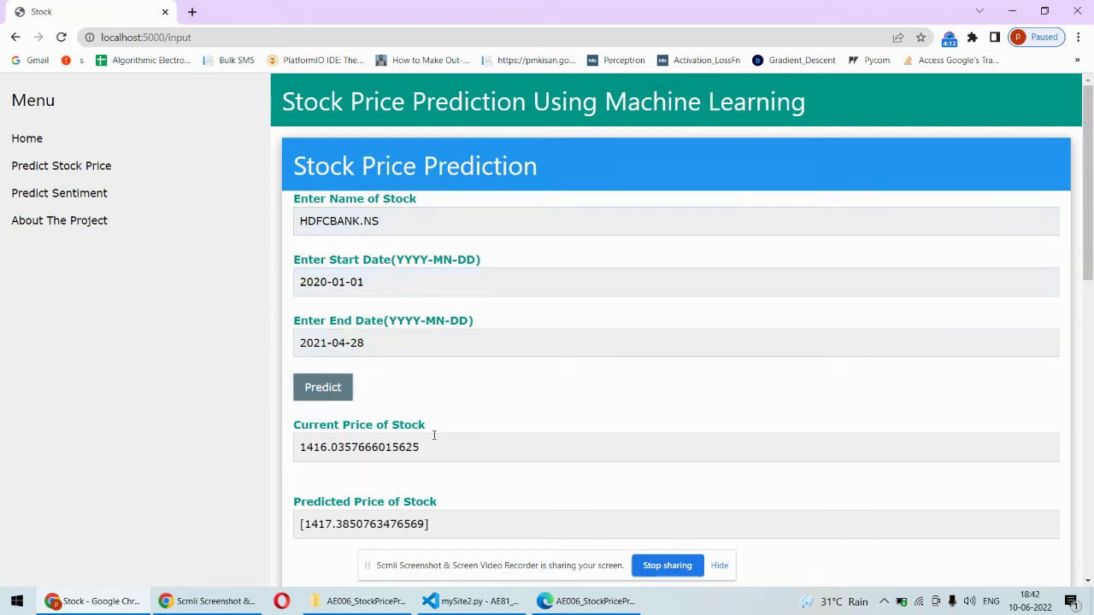
pyautogui.moveTo(430, 445); pyautogui.dragTo(286, 450)
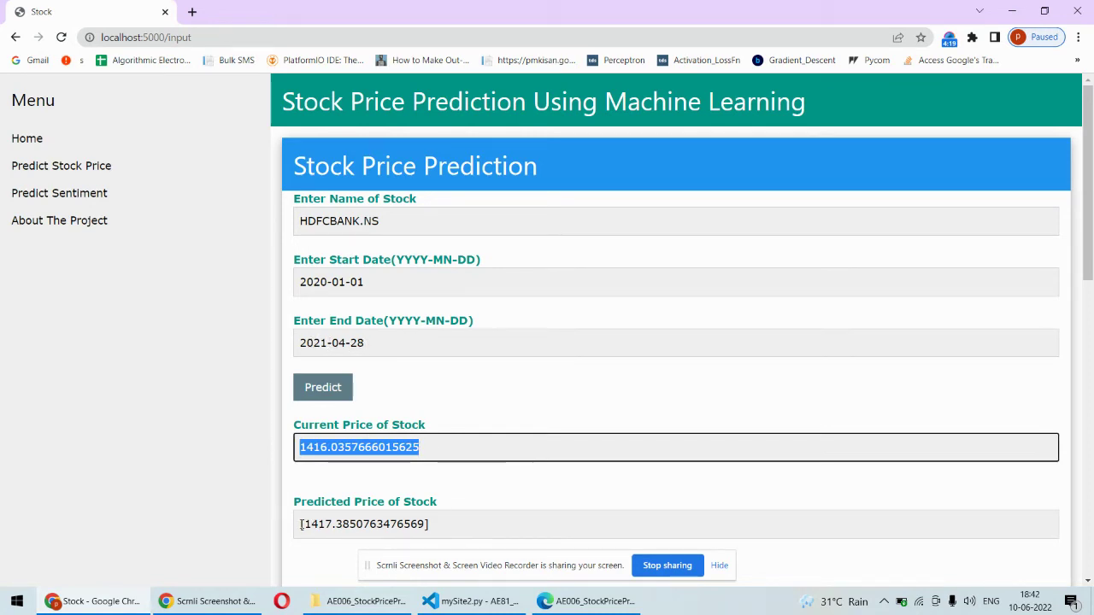
pyautogui.moveTo(301, 525); pyautogui.dragTo(419, 521)
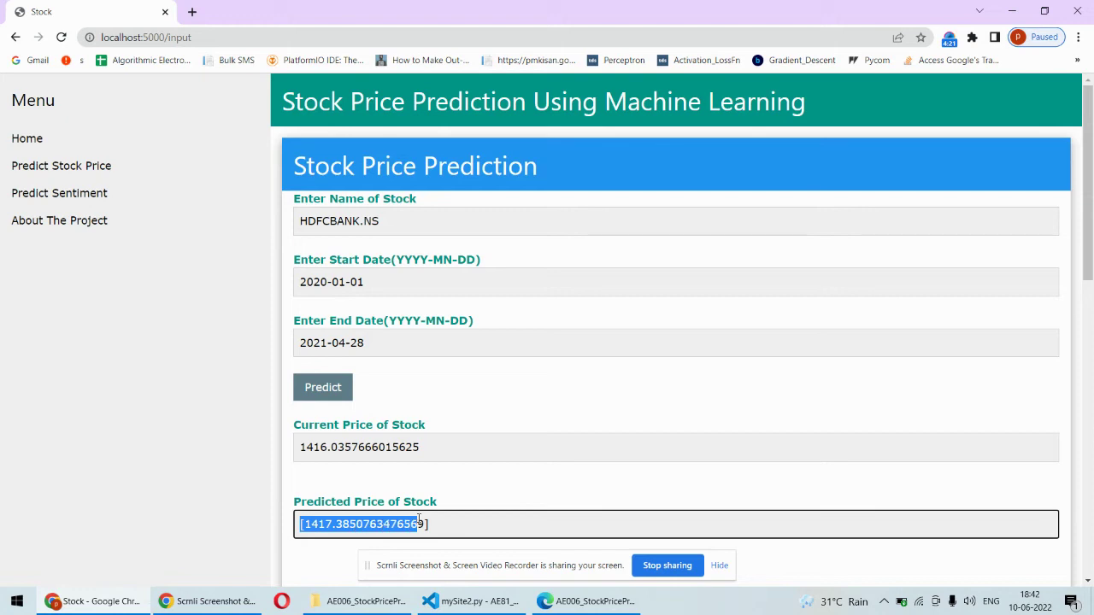
pyautogui.click(441, 524)
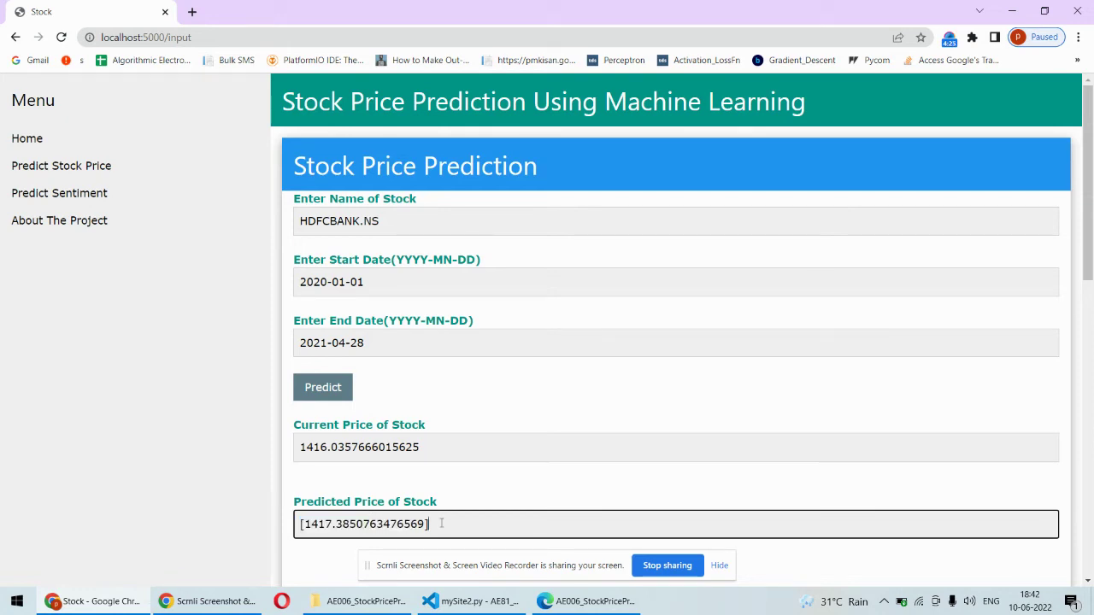
pyautogui.moveTo(1090, 248); pyautogui.dragTo(1090, 510)
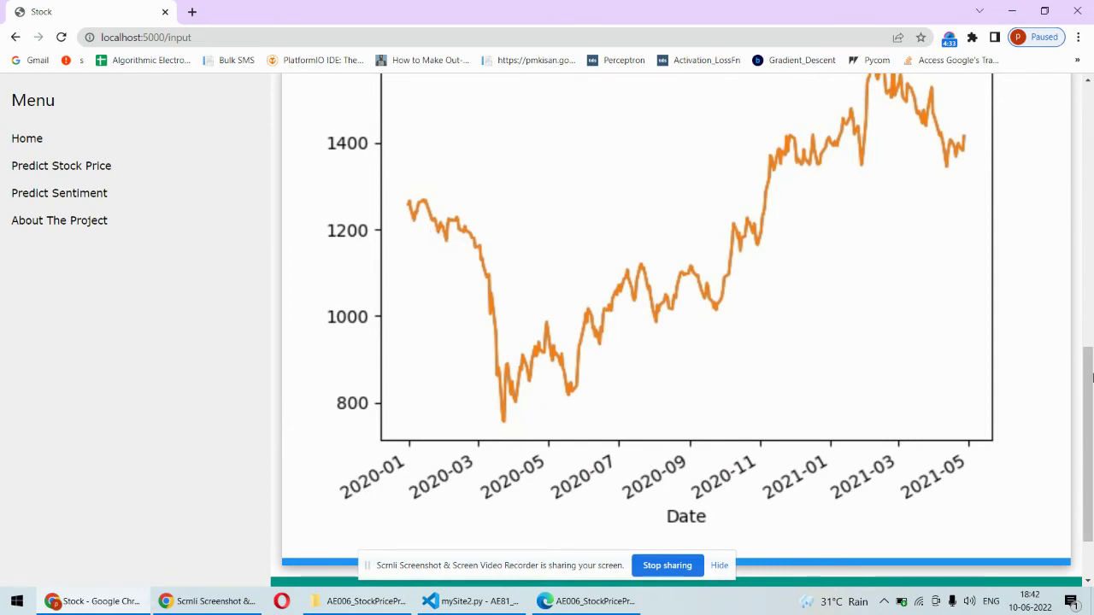
pyautogui.moveTo(1090, 376); pyautogui.dragTo(1090, 127)
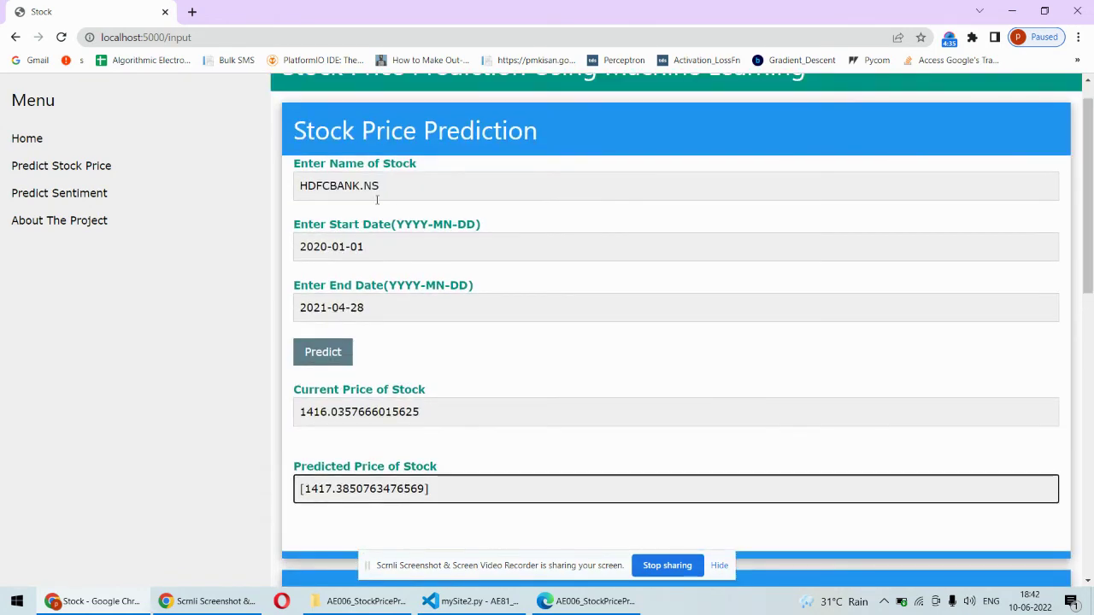
# On the Predict Sentiment page, enter stock name TATA and submit the sentiment prediction
pyautogui.click(101, 194)
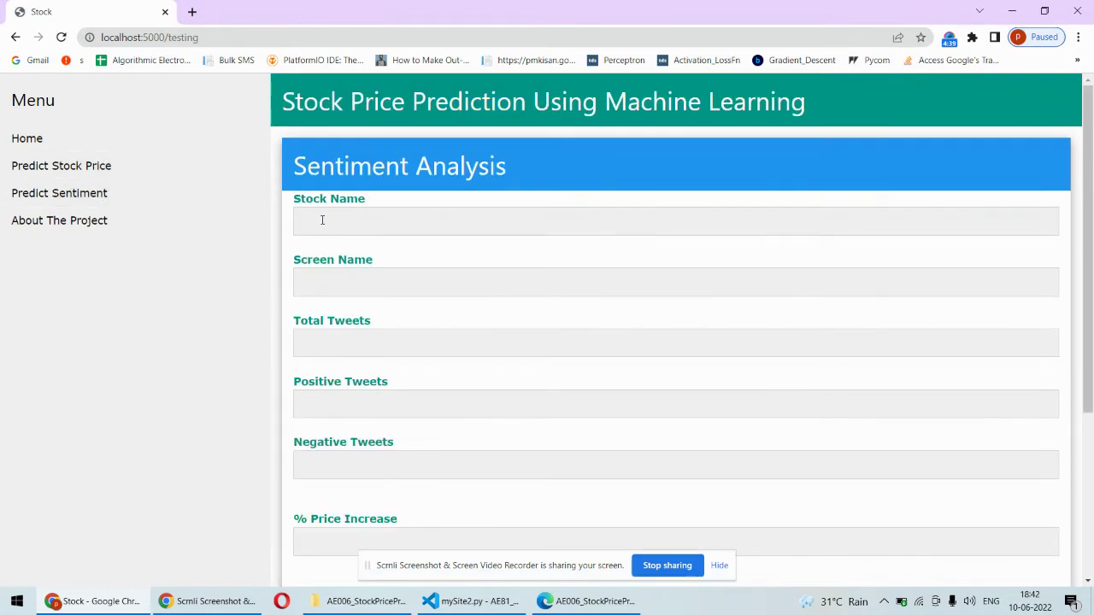
pyautogui.click(383, 228)
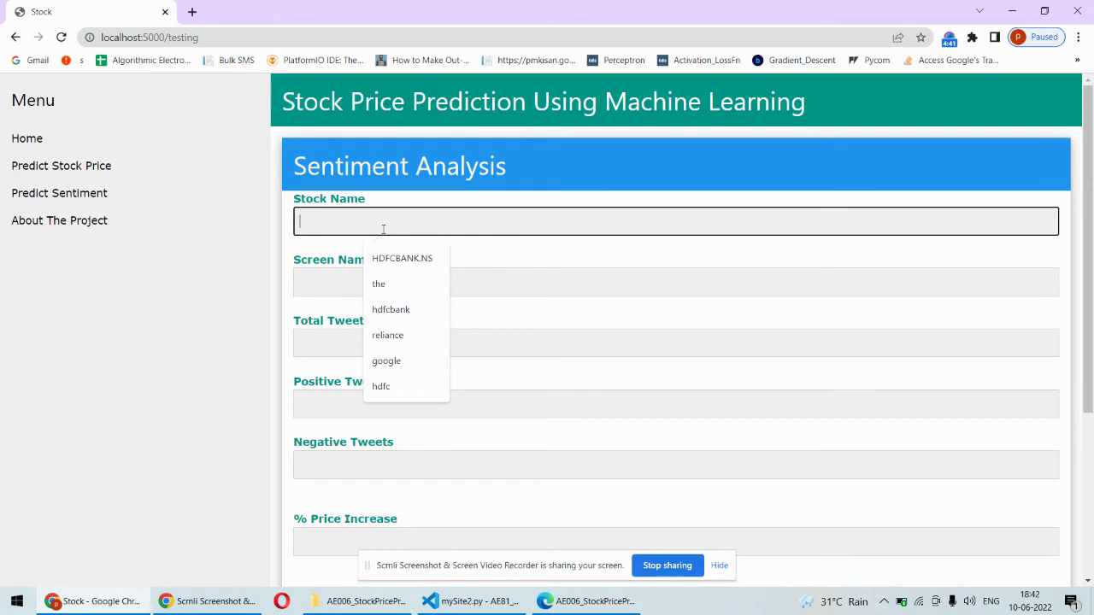
pyautogui.write('t')
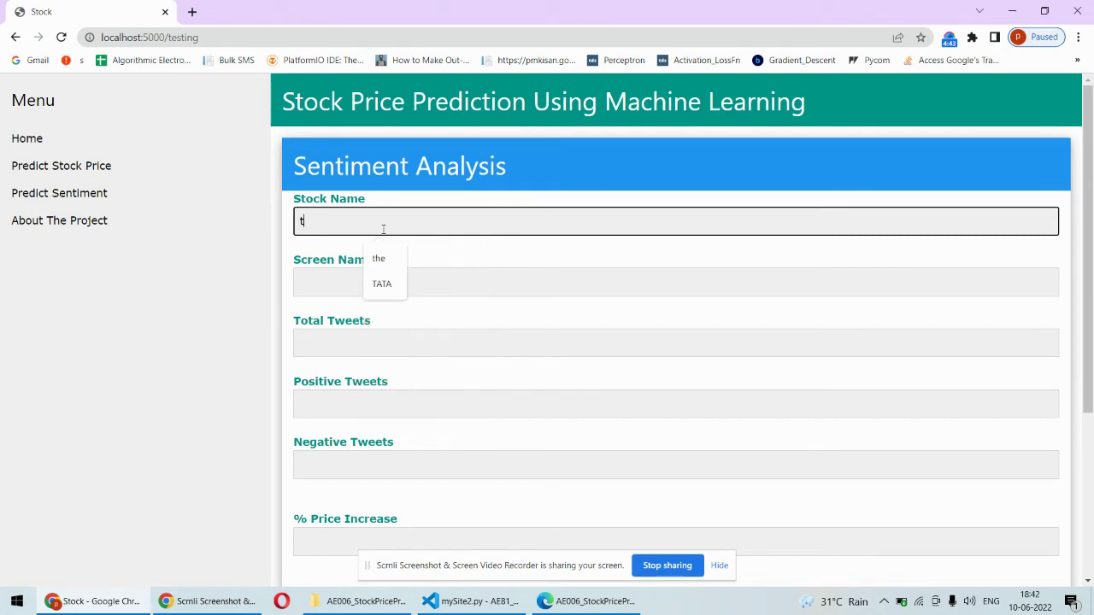
pyautogui.click(391, 285)
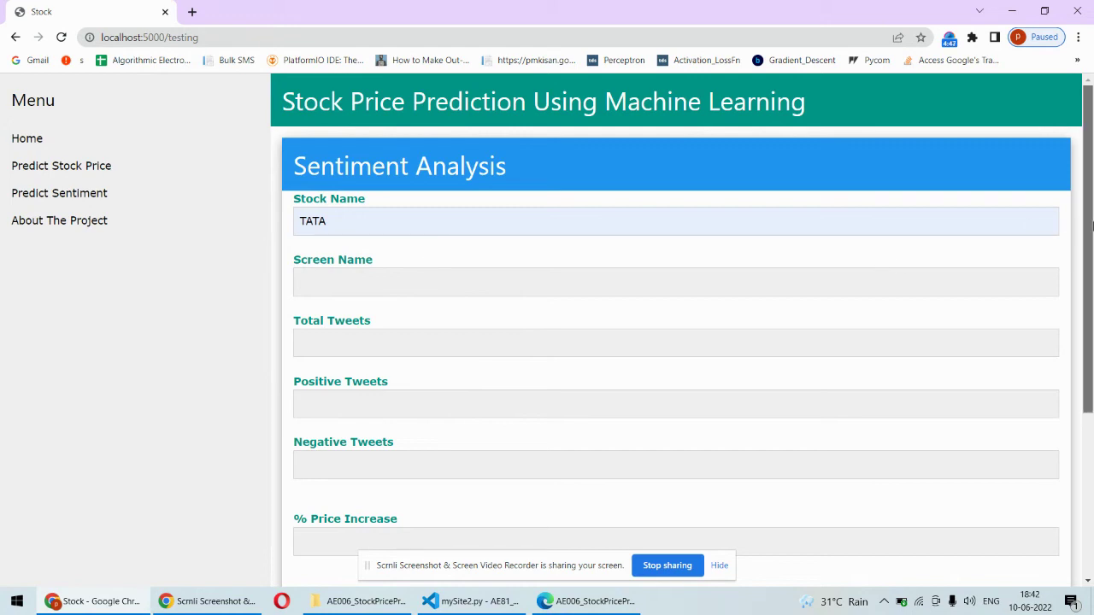
pyautogui.moveTo(1088, 228); pyautogui.dragTo(1089, 294)
pyautogui.scroll(-2, 1090, 294)
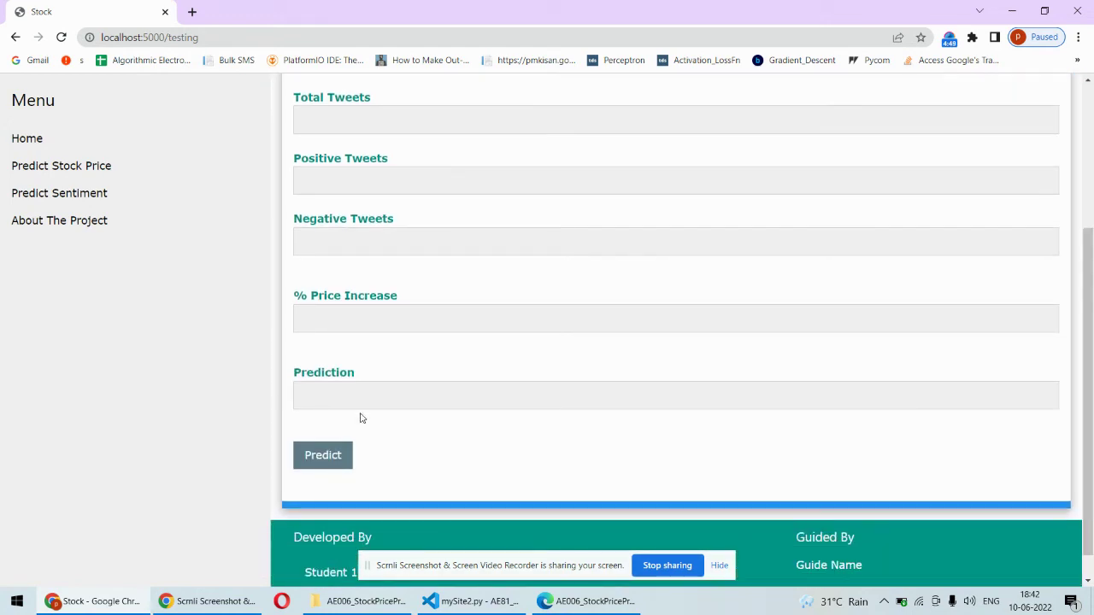
pyautogui.click(322, 456)
pyautogui.moveTo(1092, 353); pyautogui.dragTo(1091, 253)
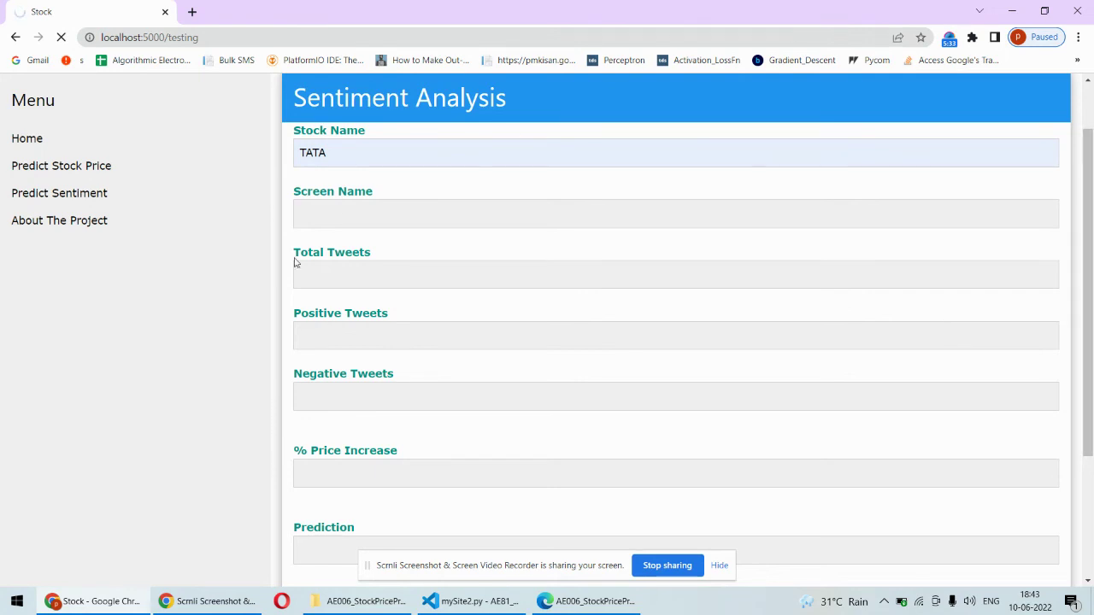
# Highlight TATA's tweet counts: 6 total, 5 positive and 1 negative
pyautogui.click(344, 342)
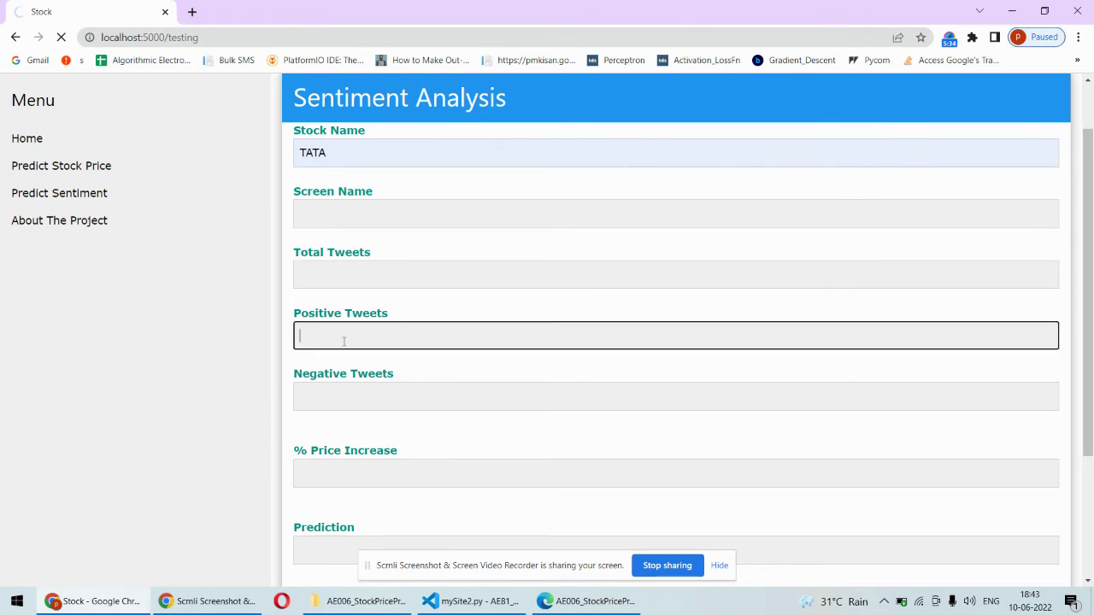
pyautogui.click(338, 277)
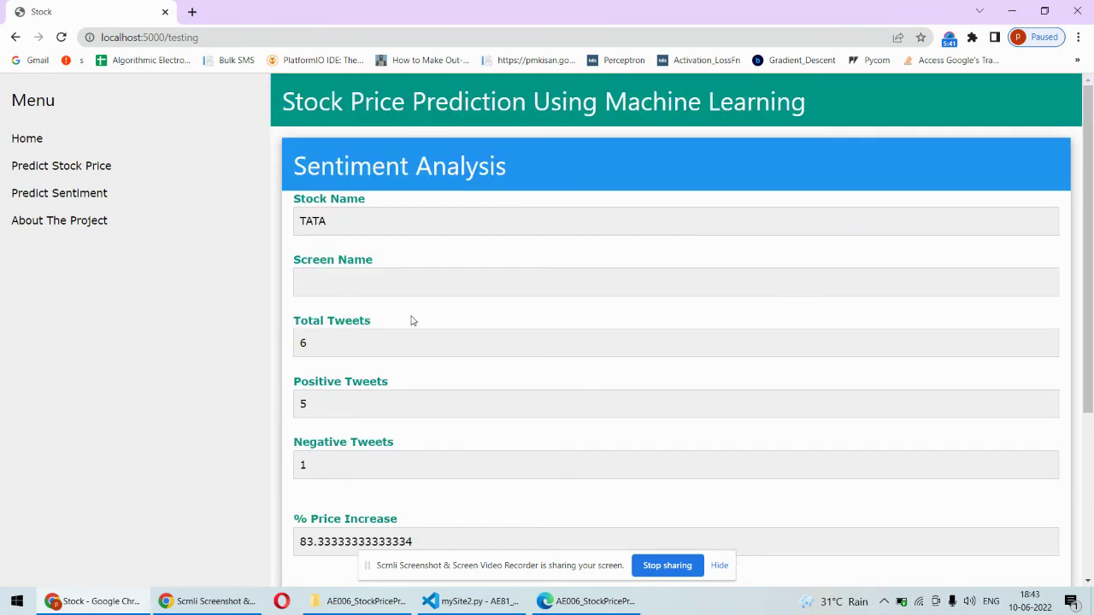
pyautogui.moveTo(317, 342); pyautogui.dragTo(284, 346)
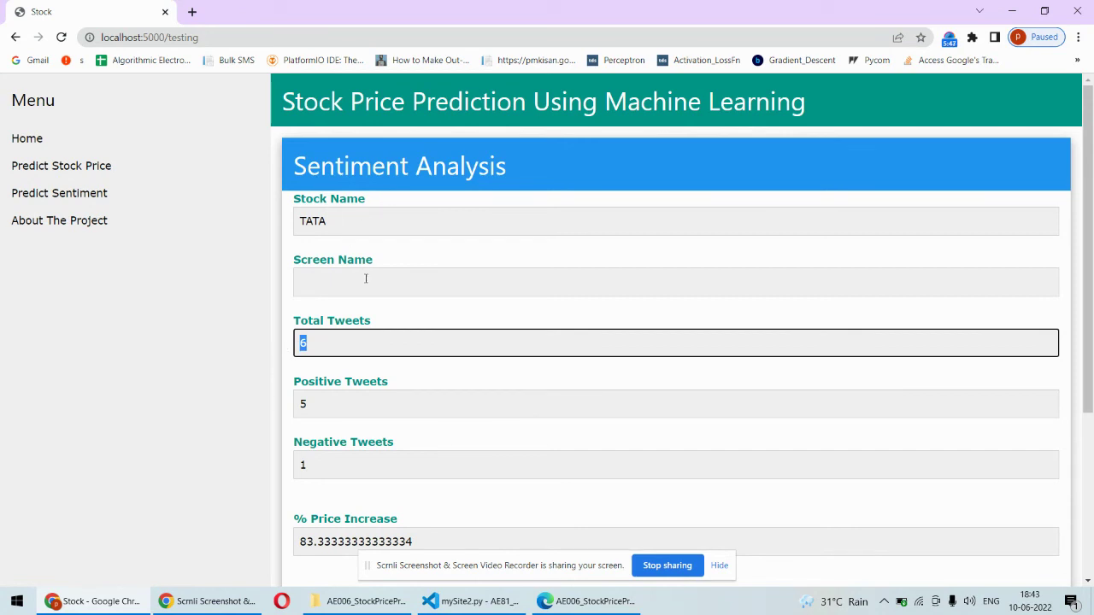
pyautogui.click(330, 400)
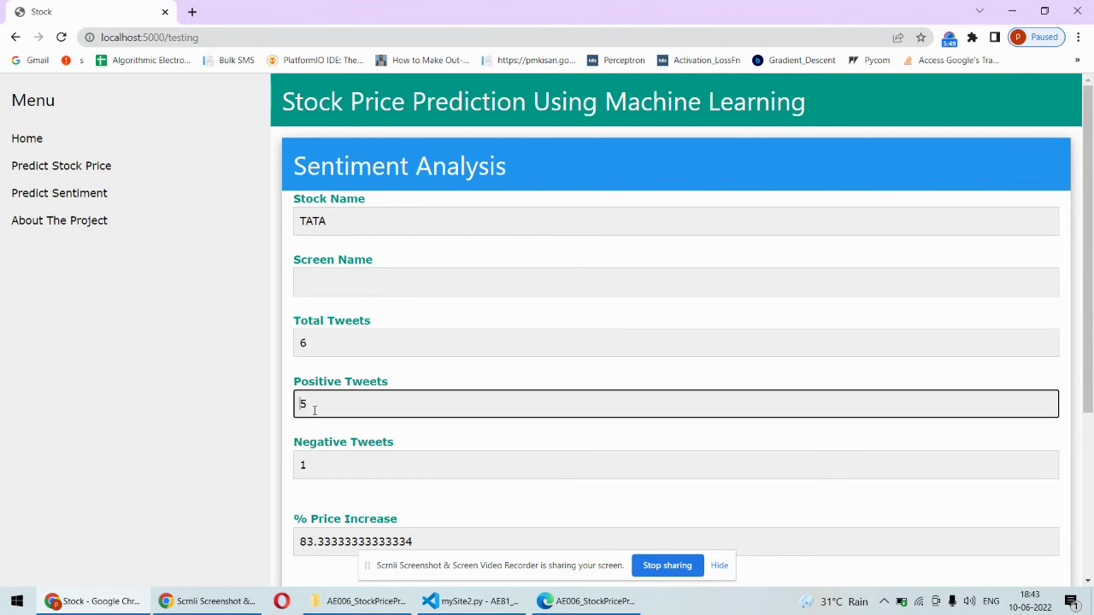
pyautogui.moveTo(330, 402); pyautogui.dragTo(301, 403)
pyautogui.moveTo(307, 464); pyautogui.dragTo(291, 470)
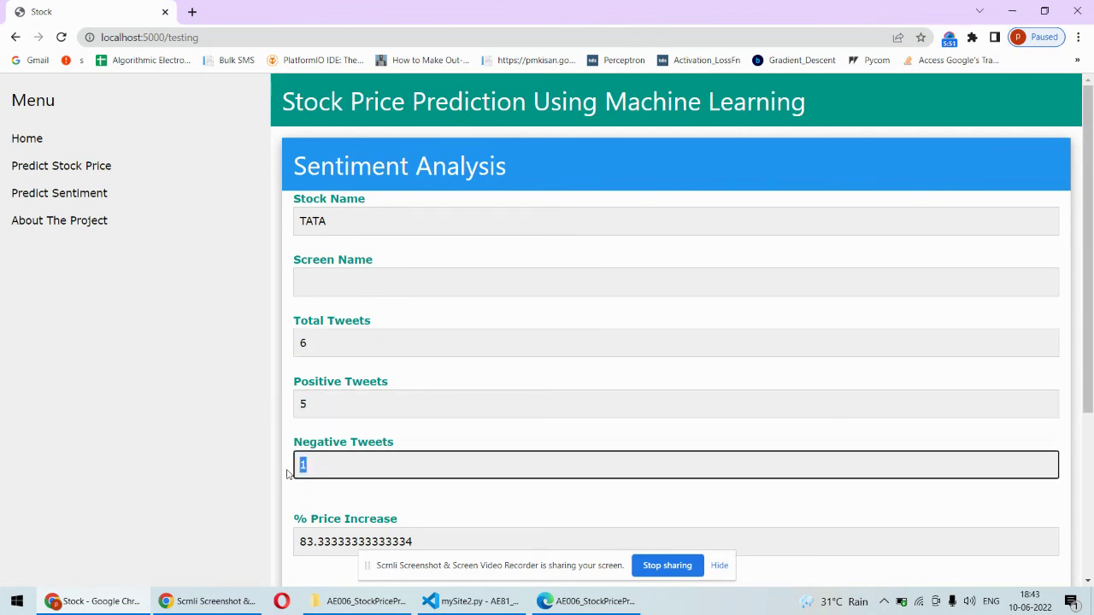
# Highlight the 83.33% price increase and the 'Stock Will Increase' prediction
pyautogui.click(404, 510)
pyautogui.moveTo(1088, 263); pyautogui.dragTo(1090, 370)
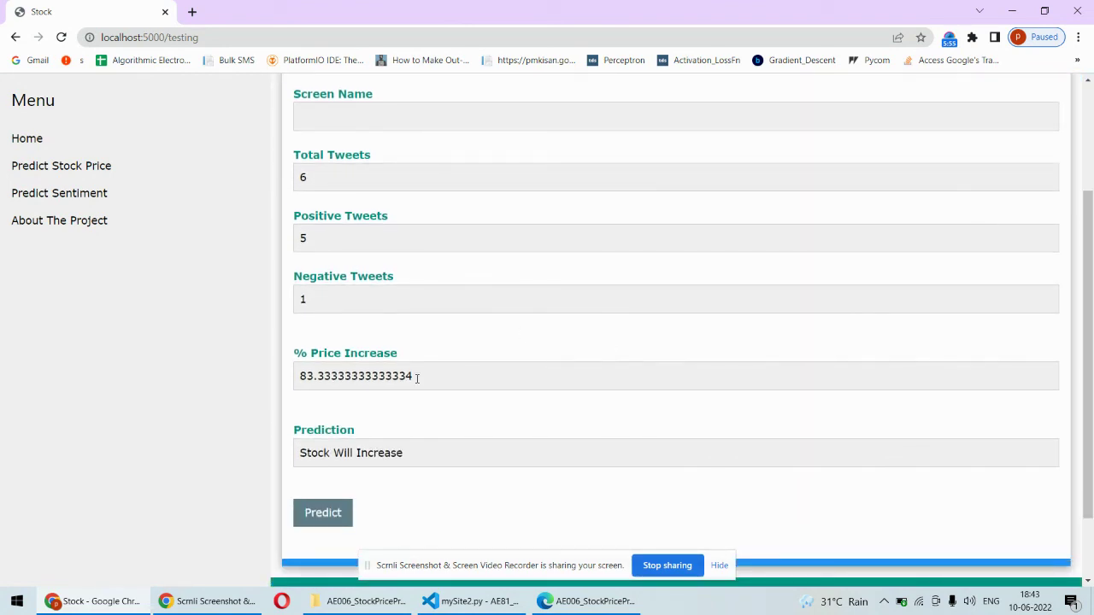
pyautogui.moveTo(414, 376); pyautogui.dragTo(291, 378)
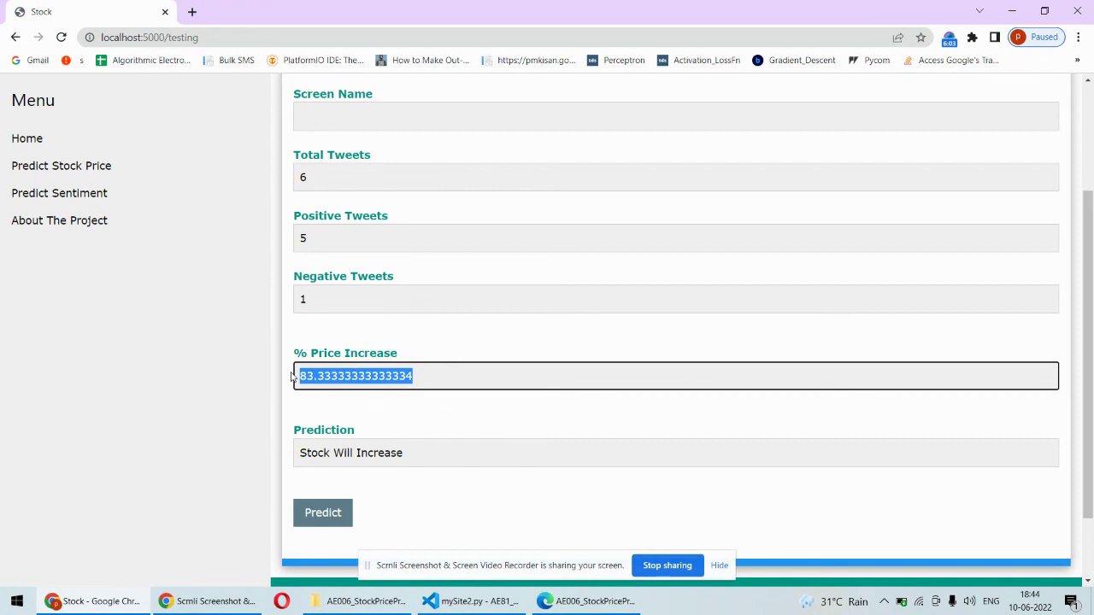
pyautogui.moveTo(419, 454); pyautogui.dragTo(279, 454)
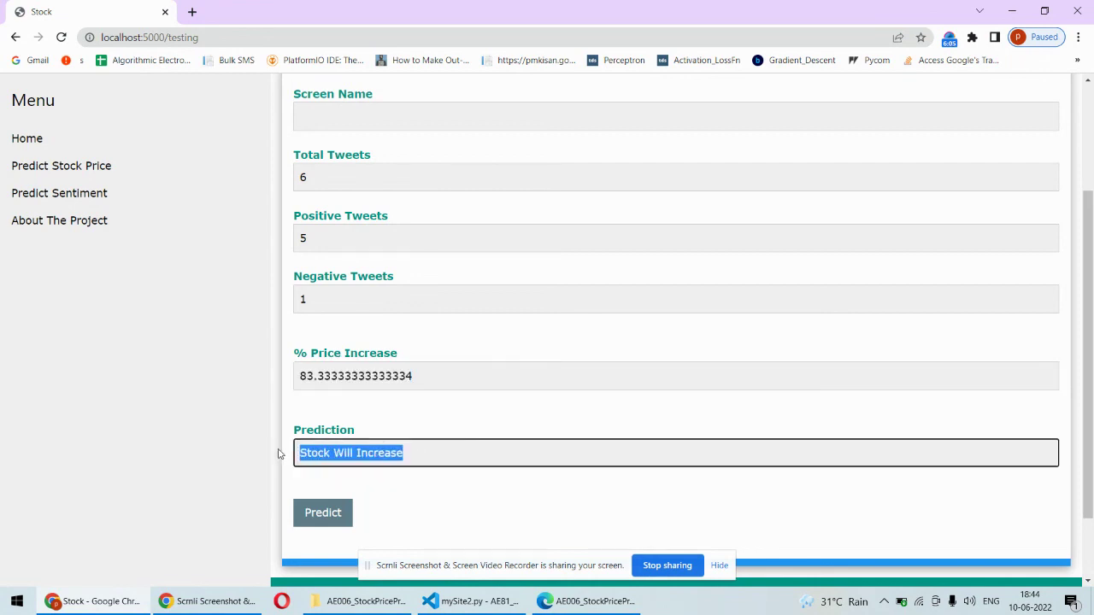
pyautogui.click(446, 492)
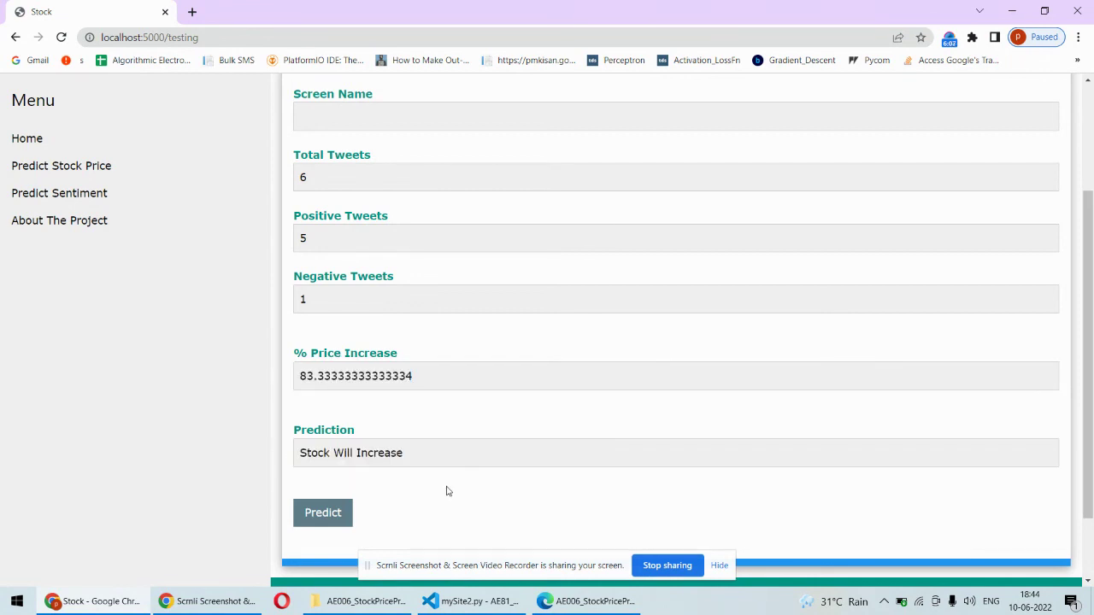